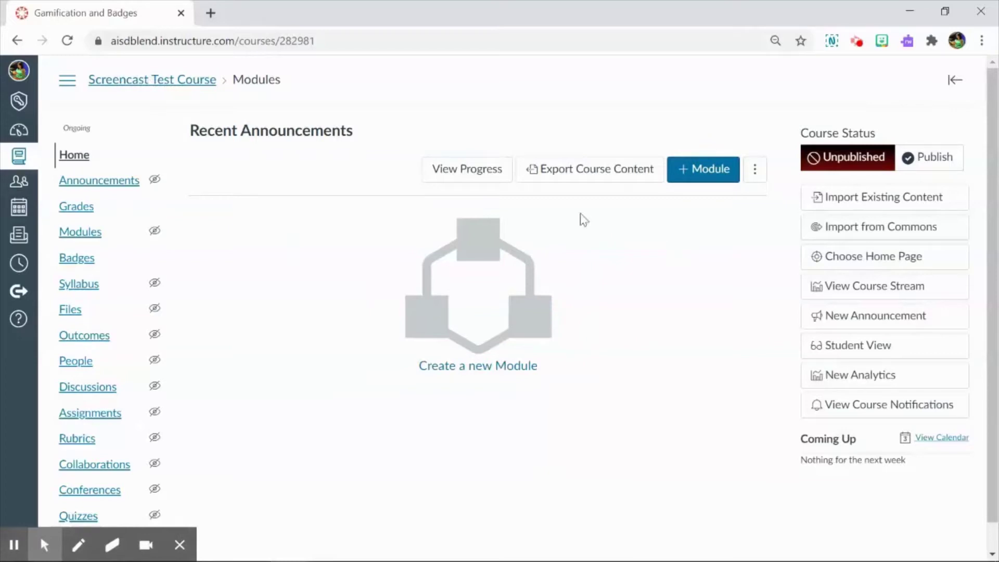
Look through the list of published and unpublished courses and close it.
{"action": "left_click", "coordinate": [20, 157]}
{"action": "scroll", "coordinate": [112, 341], "scroll_direction": "down", "scroll_amount": 15}
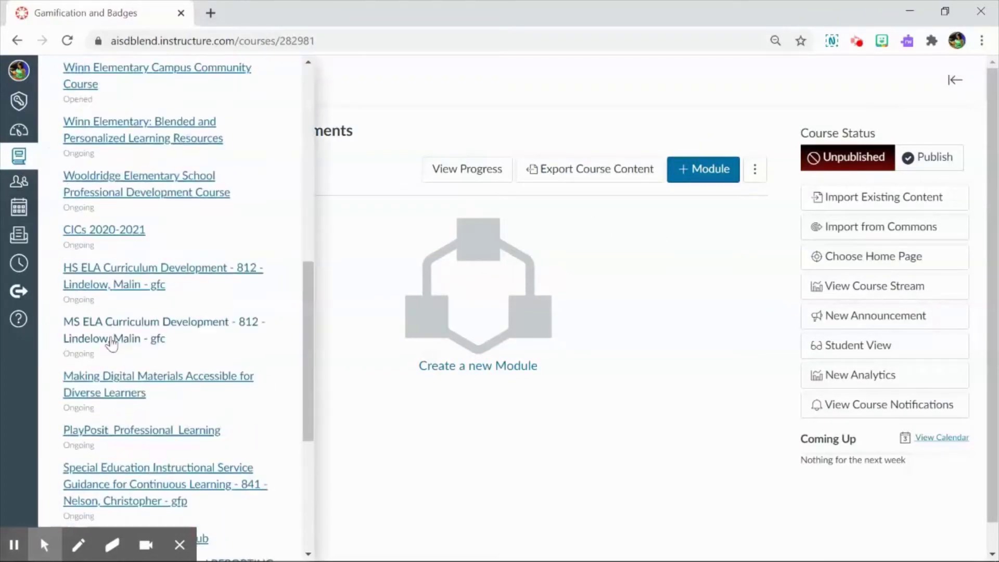
{"action": "left_click", "coordinate": [90, 468]}
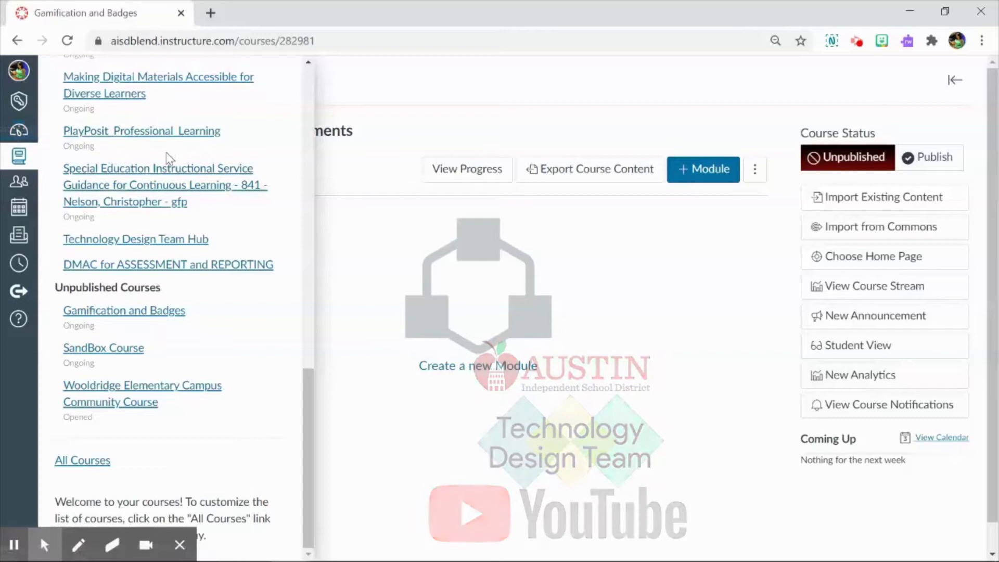
{"action": "scroll", "coordinate": [169, 158], "scroll_direction": "up", "scroll_amount": 5}
{"action": "scroll", "coordinate": [169, 159], "scroll_direction": "up", "scroll_amount": 14}
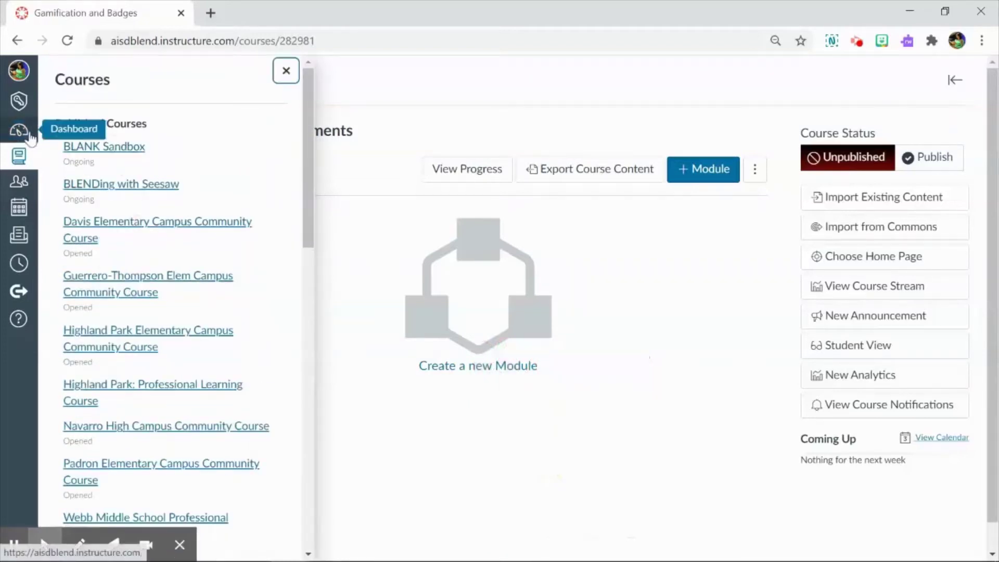
{"action": "left_click", "coordinate": [496, 108]}
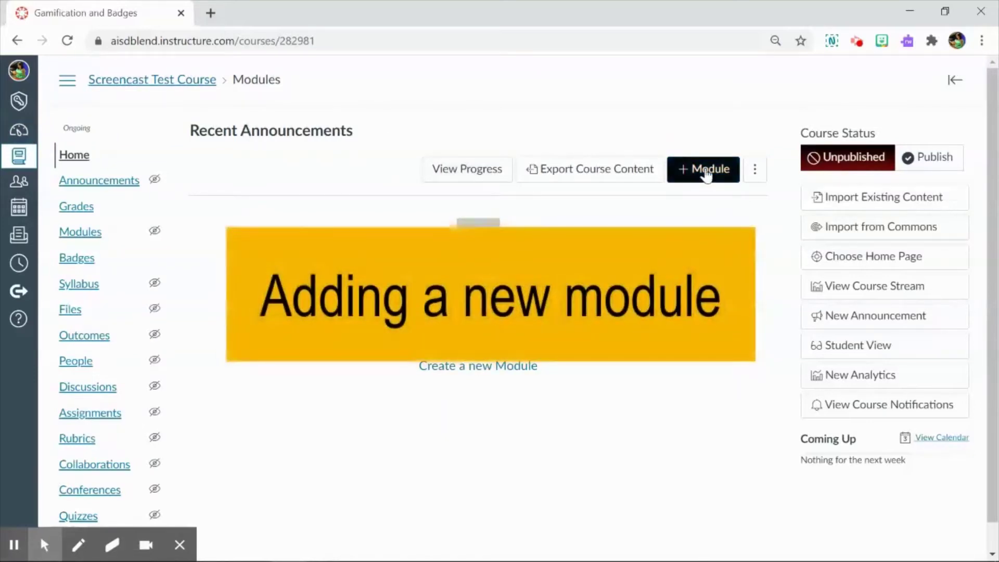
Add a module named "[Date] [Unit] [Topic]" to the course.
{"action": "left_click", "coordinate": [698, 179]}
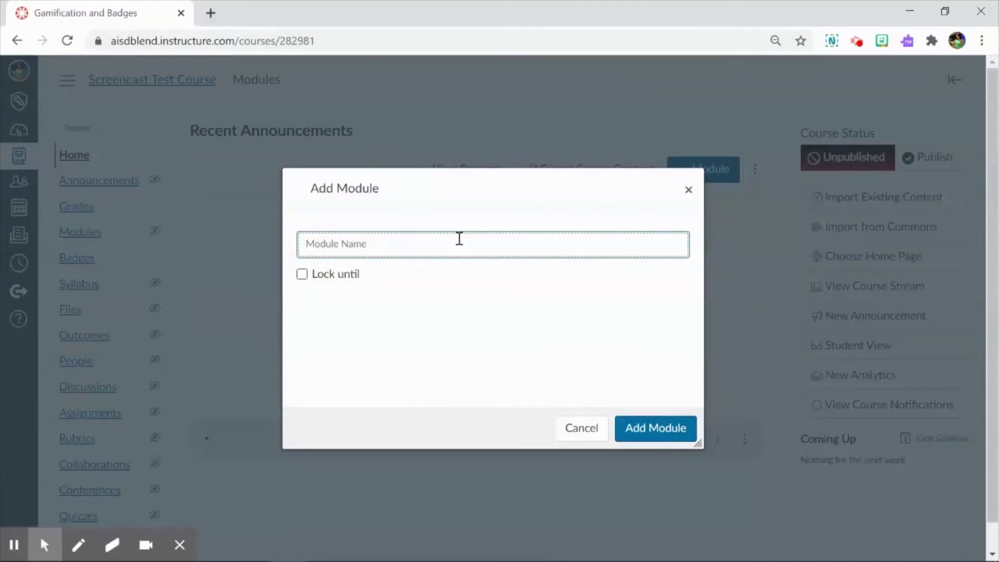
{"action": "type", "text": "I"}
{"action": "type", "text": "[Unit"}
{"action": "type", "text": "] [Topic"}
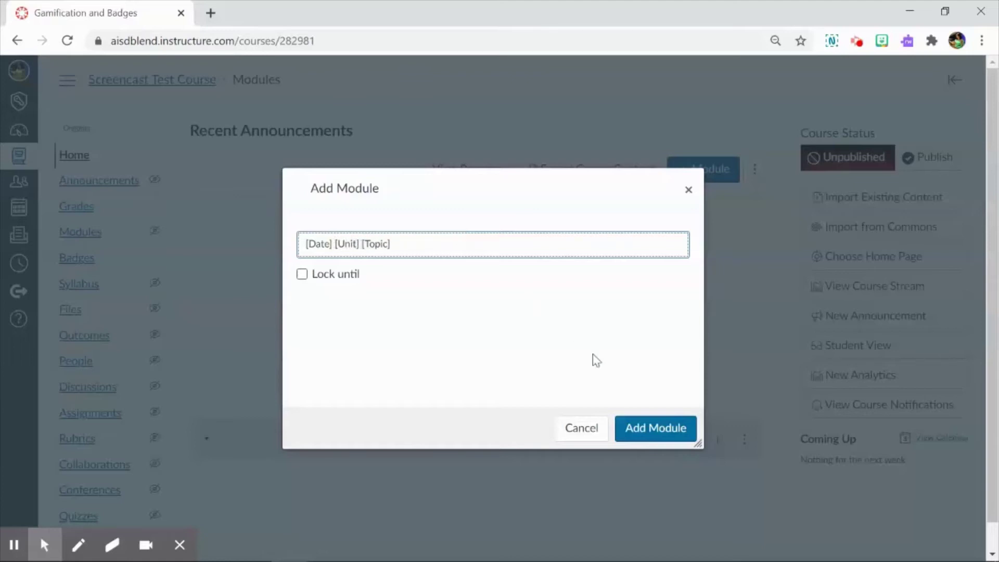
{"action": "left_click", "coordinate": [644, 423]}
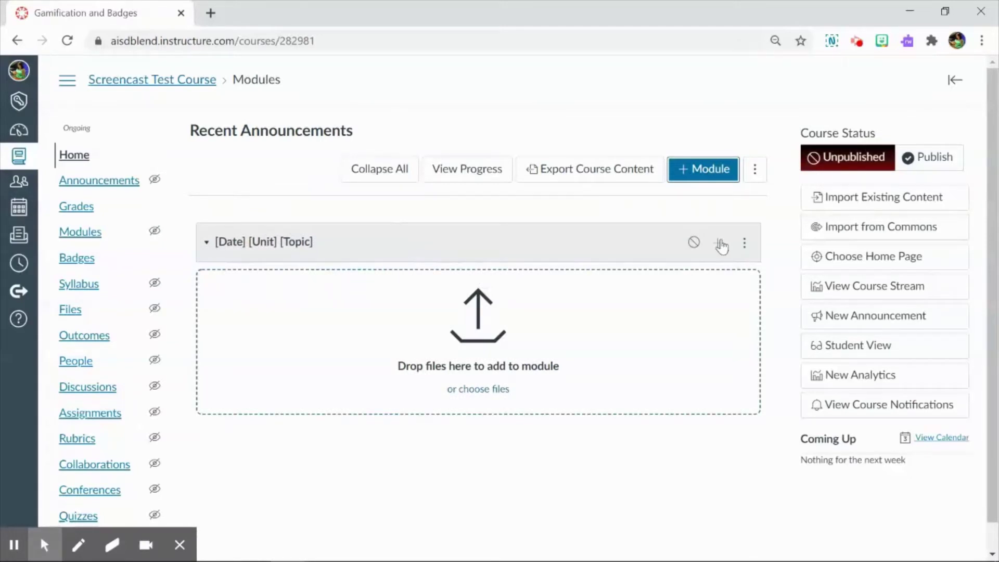
{"action": "left_click", "coordinate": [17, 513]}
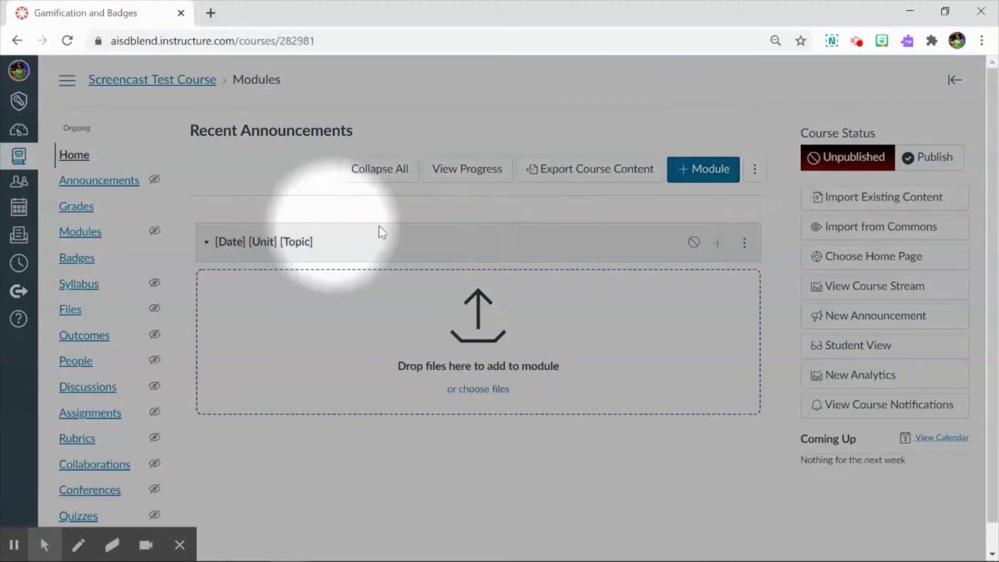
Move the "[Date] [Unit] [Topic]" module to the top of the module list.
{"action": "left_click", "coordinate": [745, 244]}
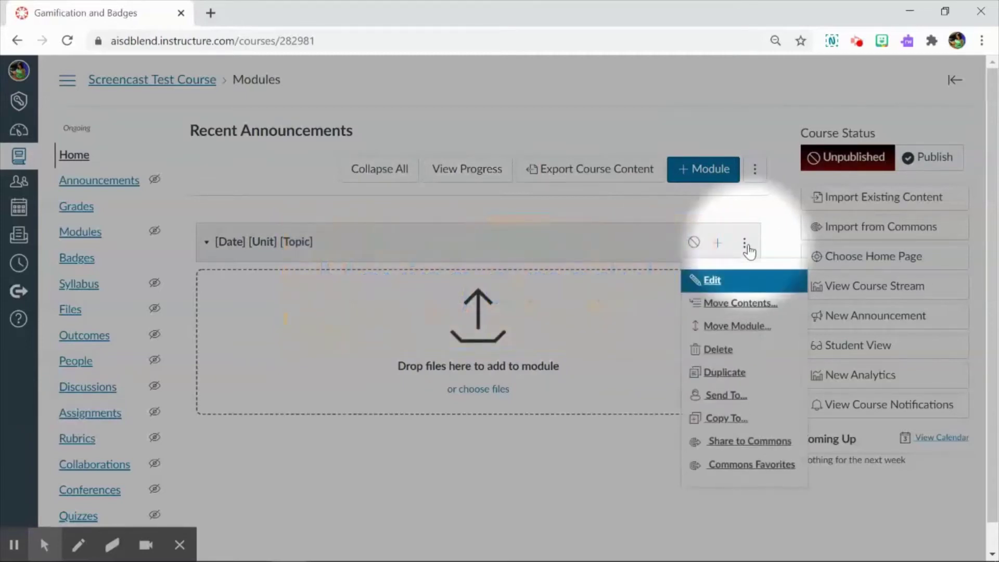
{"action": "left_click", "coordinate": [736, 325]}
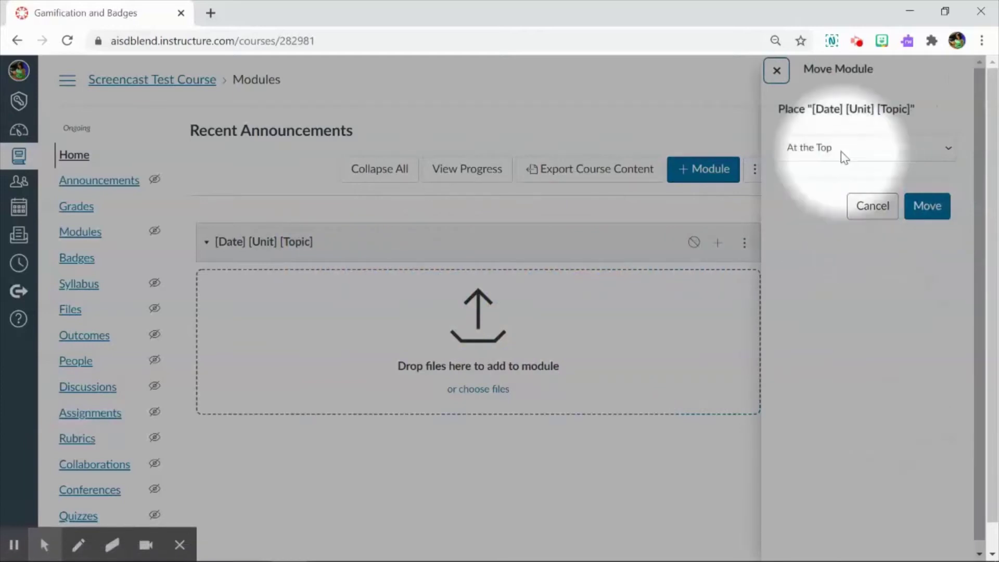
{"action": "left_click", "coordinate": [804, 156]}
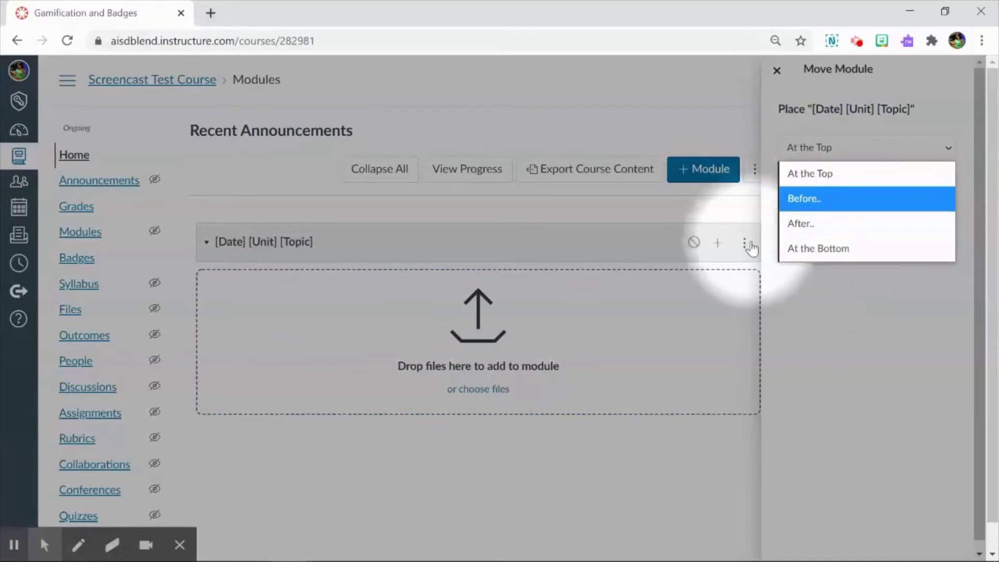
{"action": "left_click", "coordinate": [861, 183]}
{"action": "left_click", "coordinate": [920, 210]}
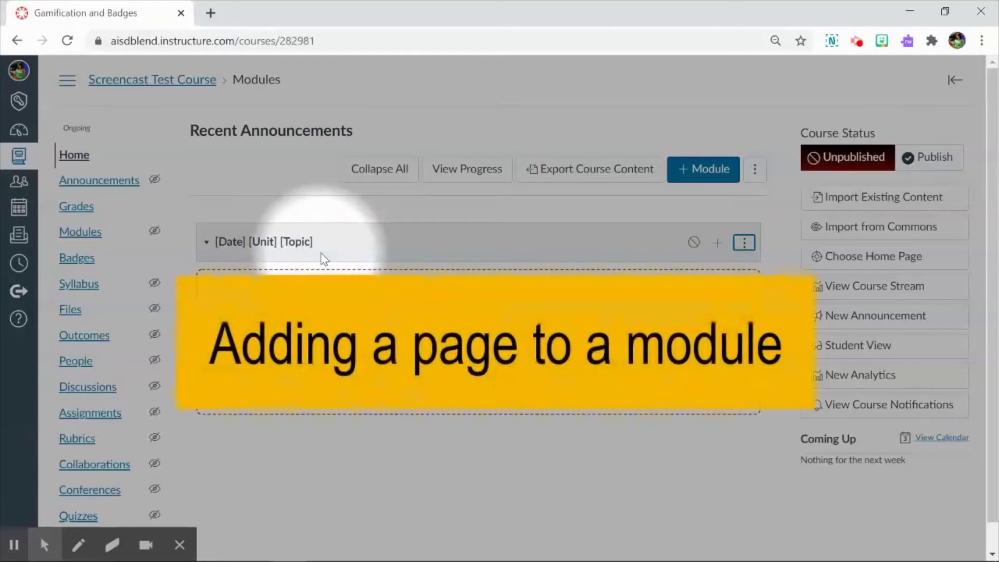
{"action": "left_click", "coordinate": [717, 244]}
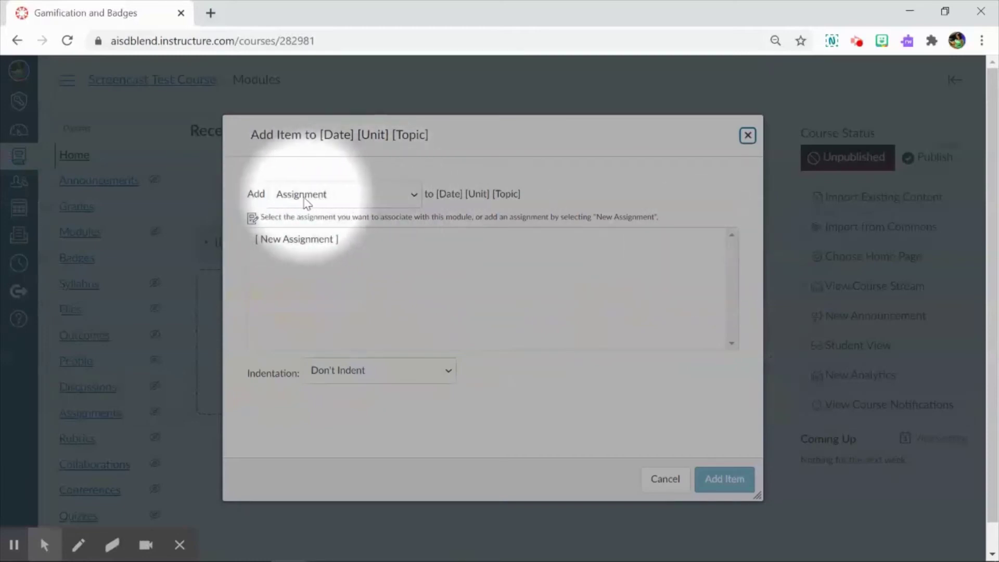
{"action": "left_click", "coordinate": [334, 200]}
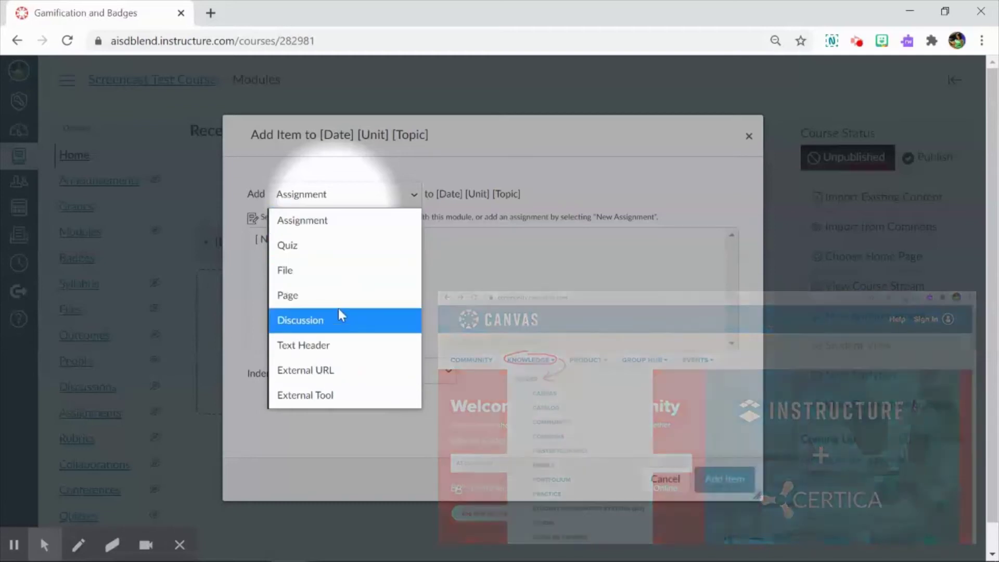
{"action": "left_click", "coordinate": [378, 302]}
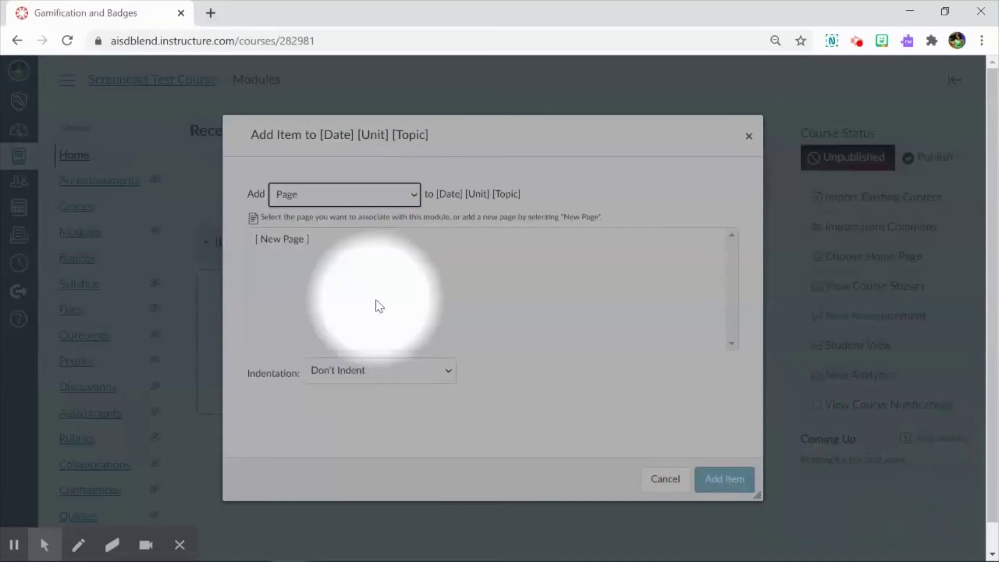
{"action": "left_click", "coordinate": [282, 239]}
{"action": "left_click", "coordinate": [341, 364]}
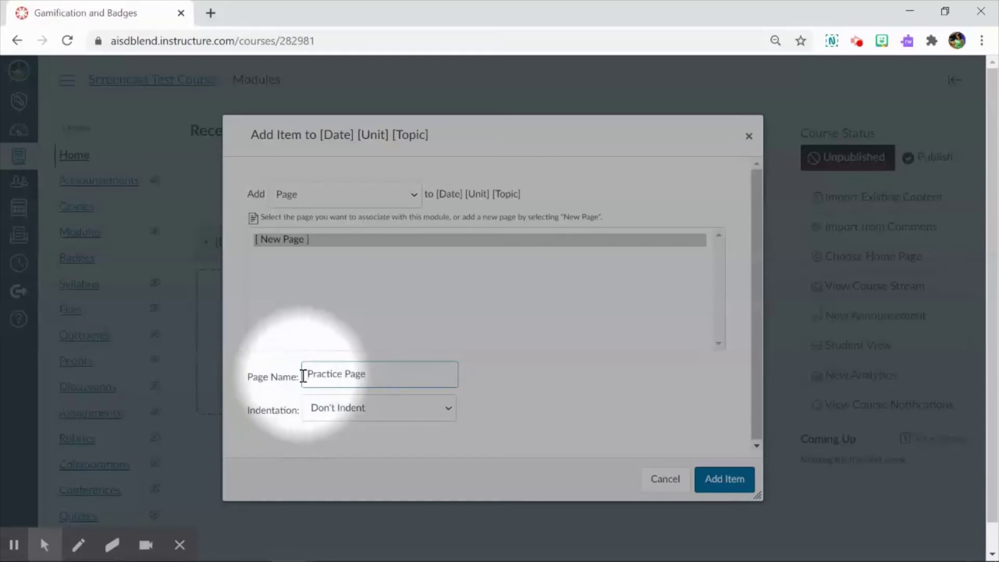
{"action": "left_click", "coordinate": [645, 482]}
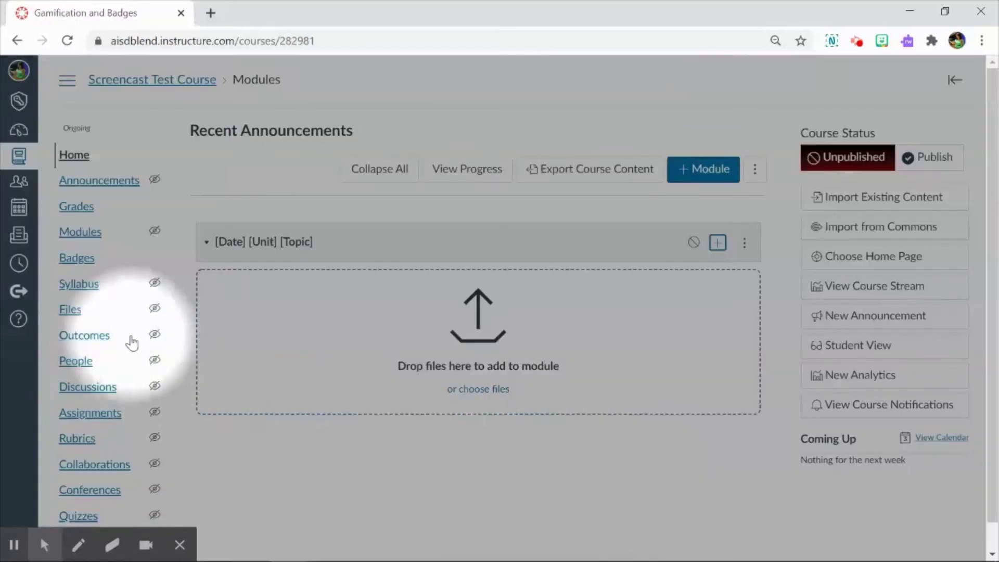
Check the course's list of pages and return to the course home page.
{"action": "scroll", "coordinate": [80, 367], "scroll_direction": "down", "scroll_amount": 1}
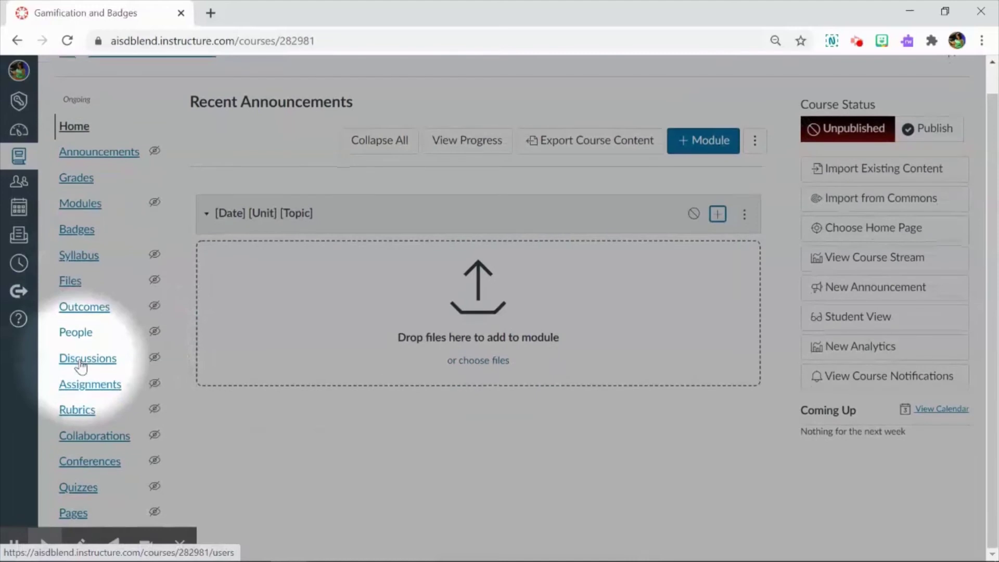
{"action": "left_click", "coordinate": [73, 512]}
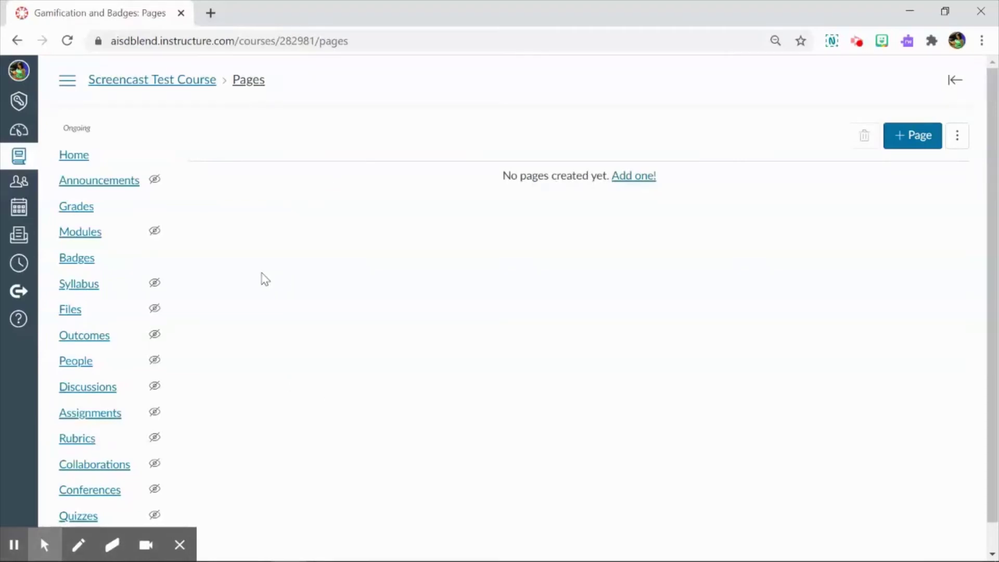
{"action": "left_click", "coordinate": [17, 40]}
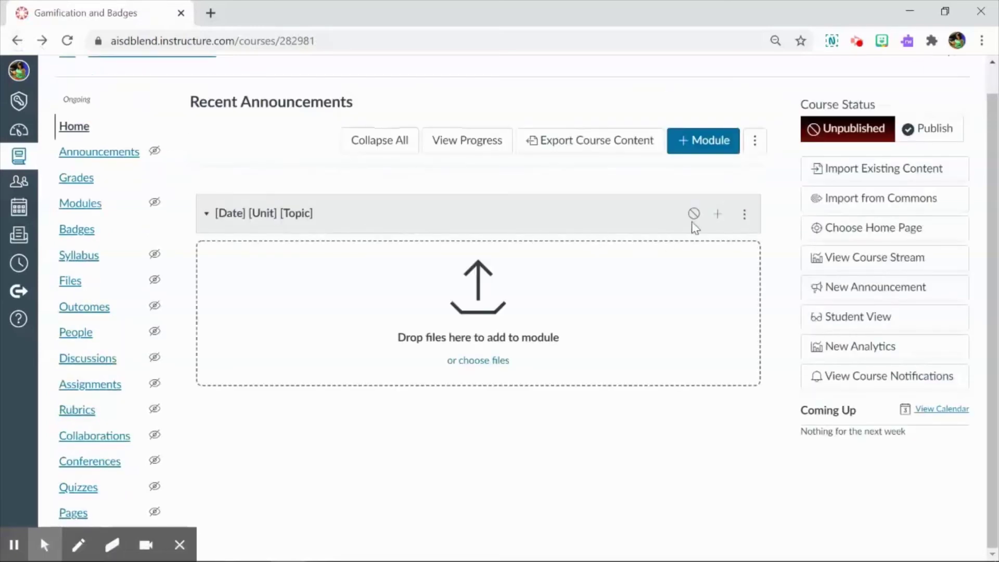
Set up a new page item for the "[Date] [Unit] [Topic]" module, named Reading Homework: "Fish Cheeks" by Amy tan.
{"action": "mouse_move", "coordinate": [44, 544]}
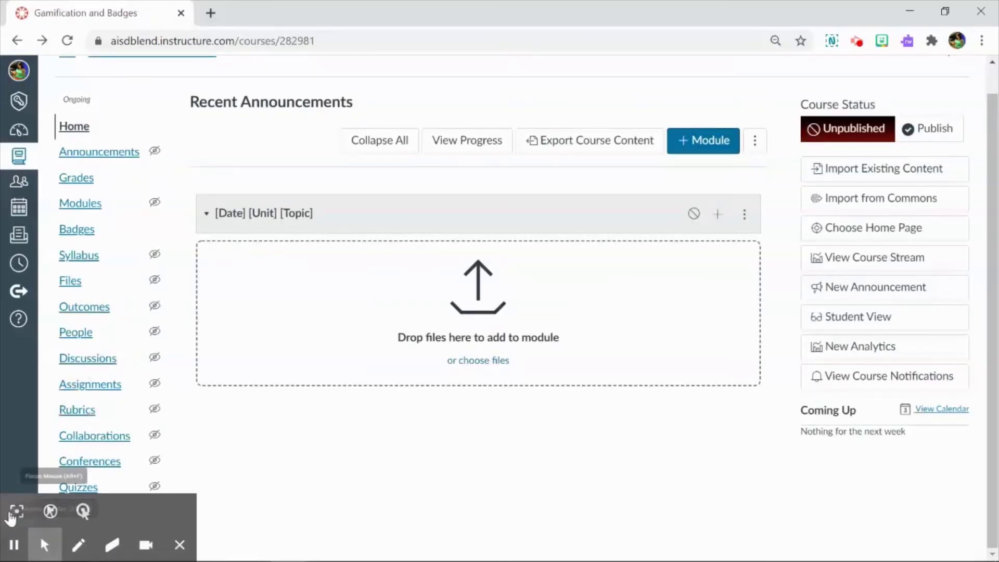
{"action": "left_click", "coordinate": [50, 511]}
{"action": "left_click", "coordinate": [717, 214]}
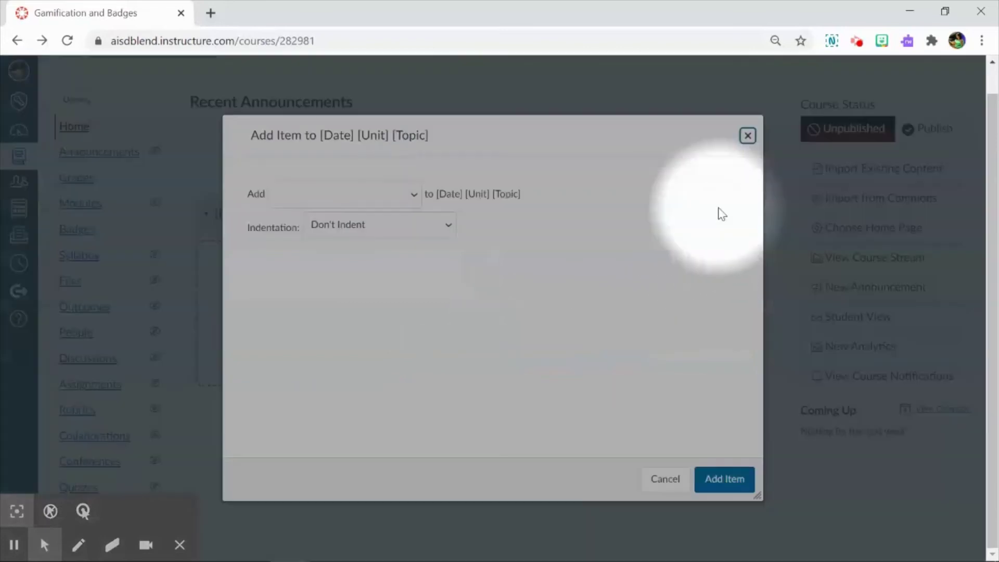
{"action": "left_click", "coordinate": [329, 198]}
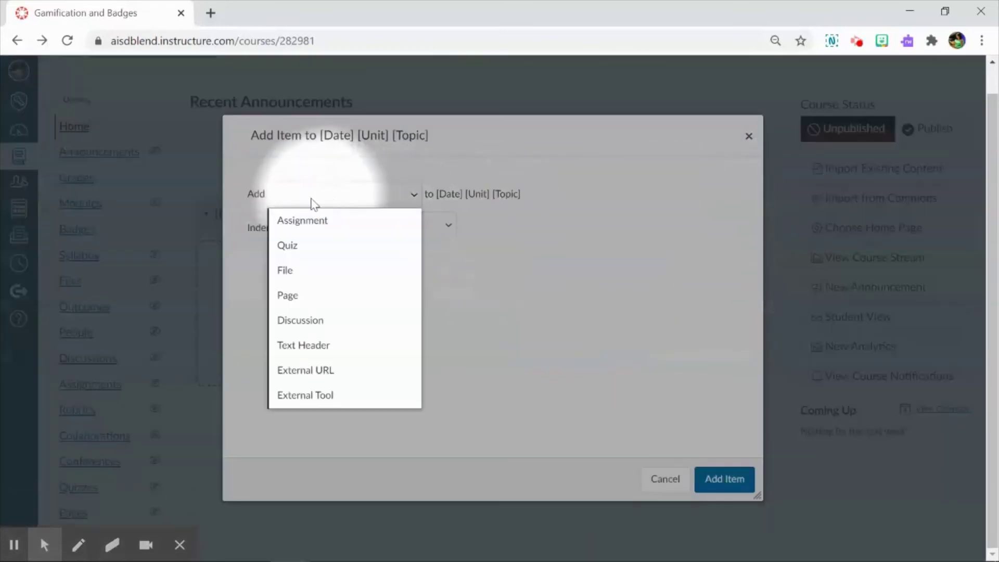
{"action": "left_click", "coordinate": [303, 287]}
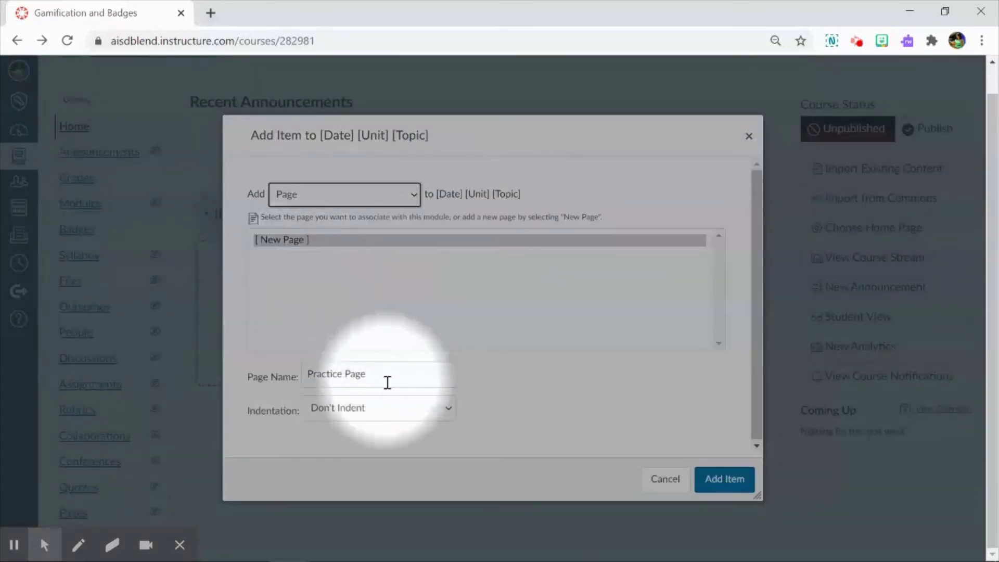
{"action": "left_click_drag", "start_coordinate": [385, 377], "coordinate": [254, 376]}
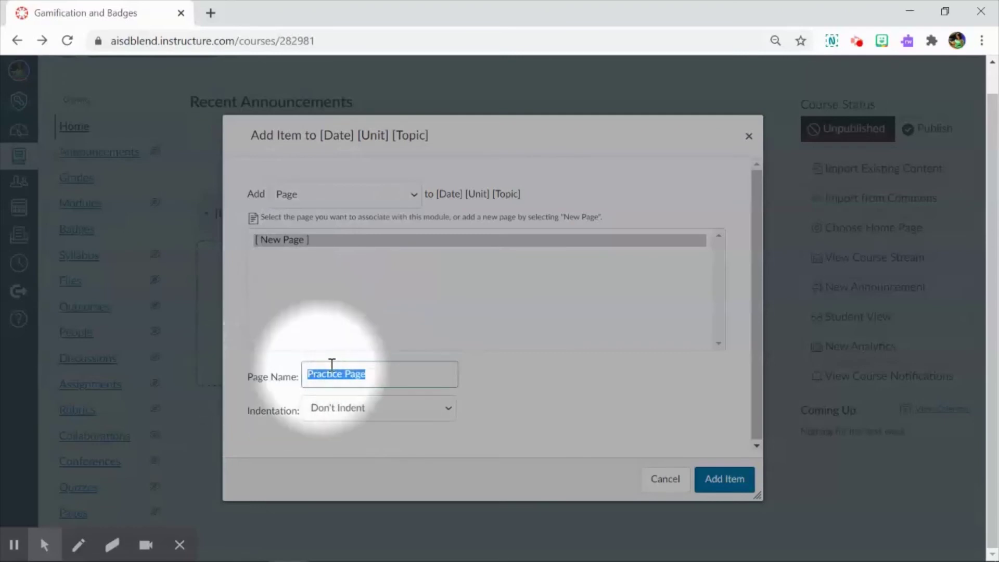
{"action": "type", "text": "Rea"}
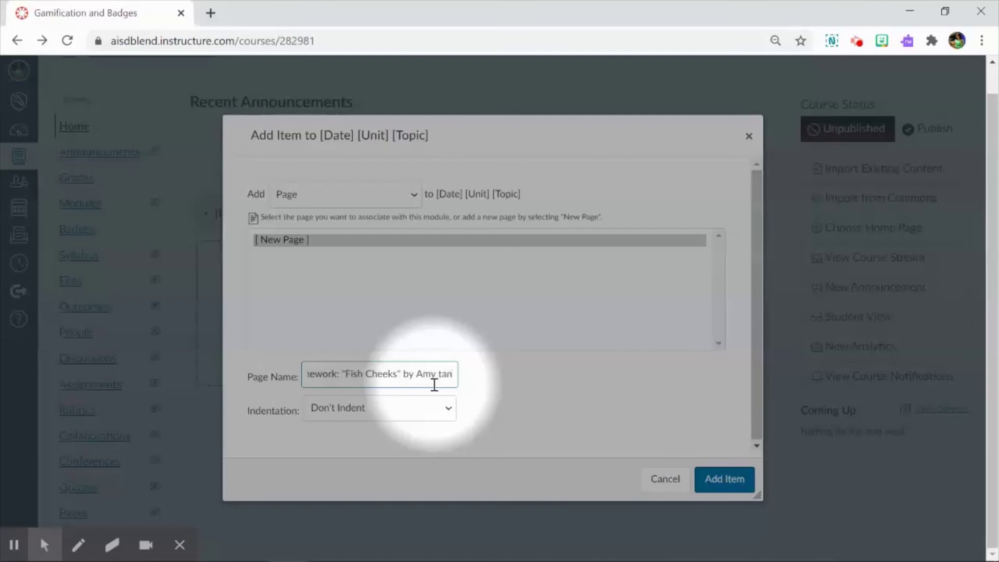
{"action": "left_click_drag", "start_coordinate": [435, 385], "coordinate": [281, 360]}
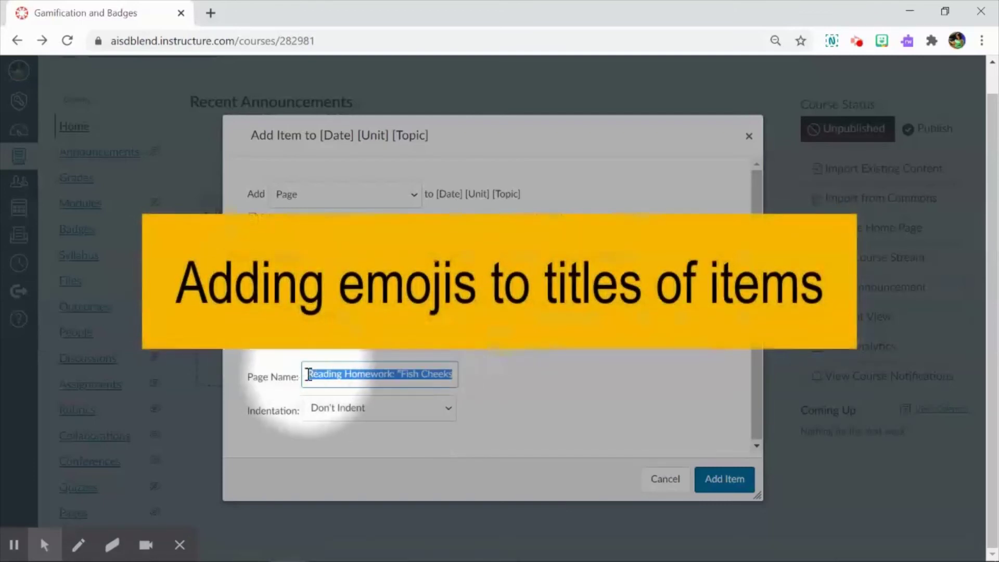
Search the web for emojipedia in a new browser tab and open the Emojipedia site.
{"action": "left_click", "coordinate": [211, 13]}
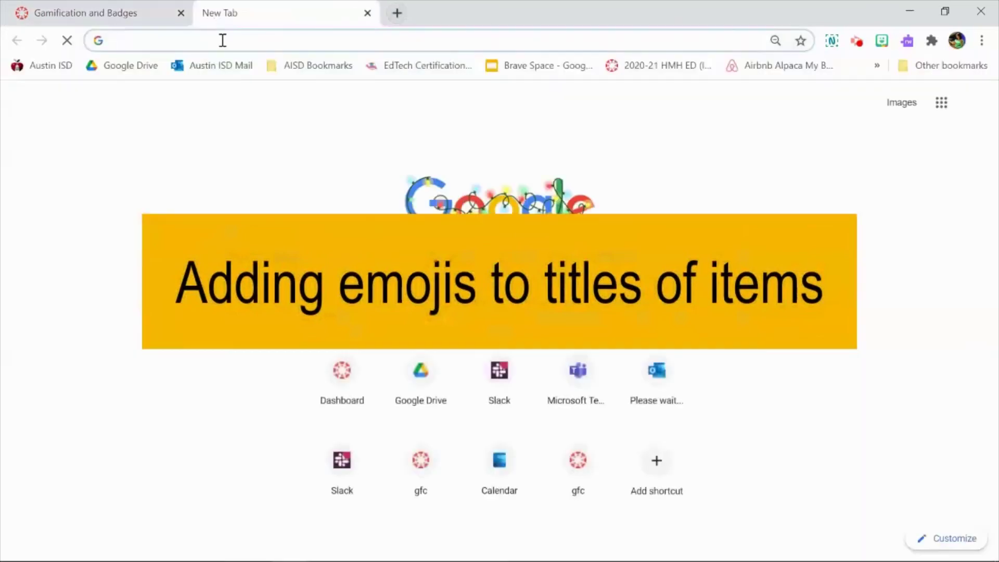
{"action": "type", "text": "emoji"}
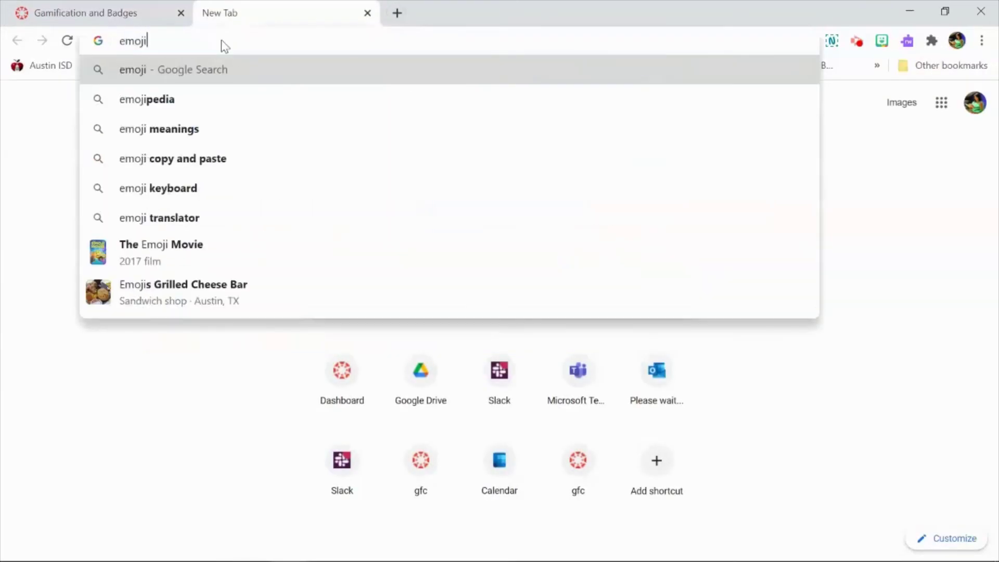
{"action": "type", "text": "pedia"}
{"action": "key", "text": "Return"}
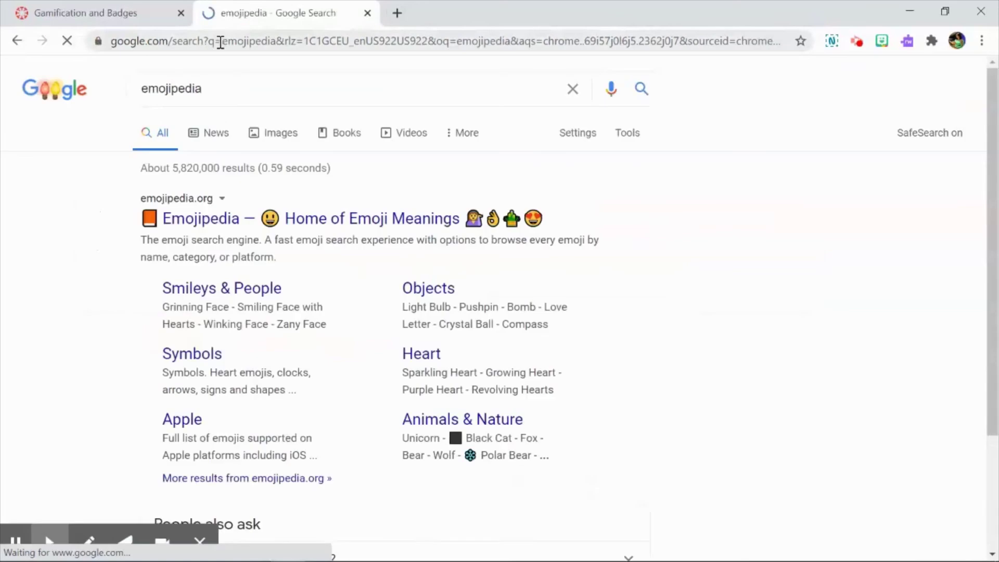
{"action": "left_click", "coordinate": [198, 219]}
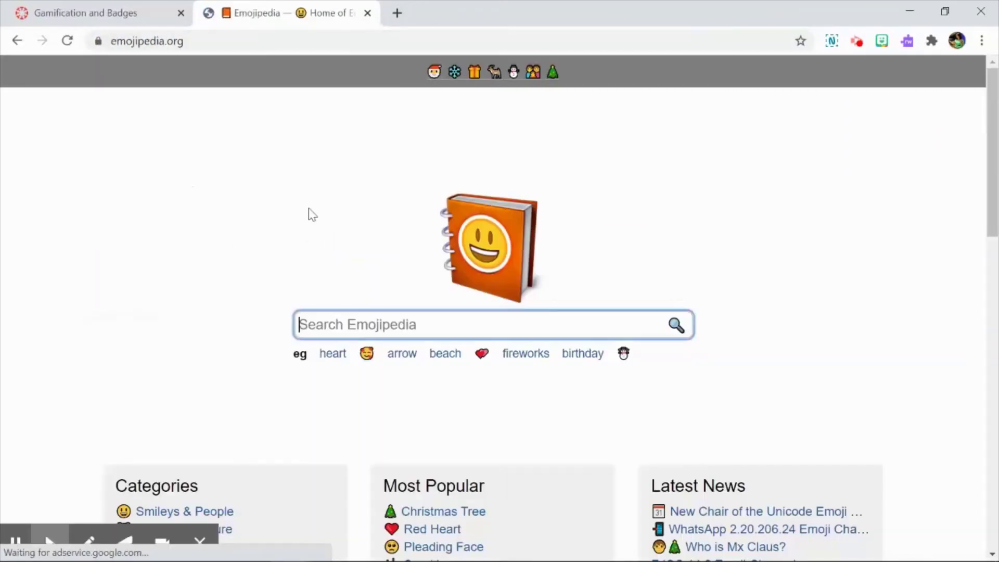
Search Emojipedia for "fish", copy the fish emoji and return to the course's new page form.
{"action": "left_click", "coordinate": [387, 323]}
{"action": "type", "text": "fish"}
{"action": "key", "text": "Return"}
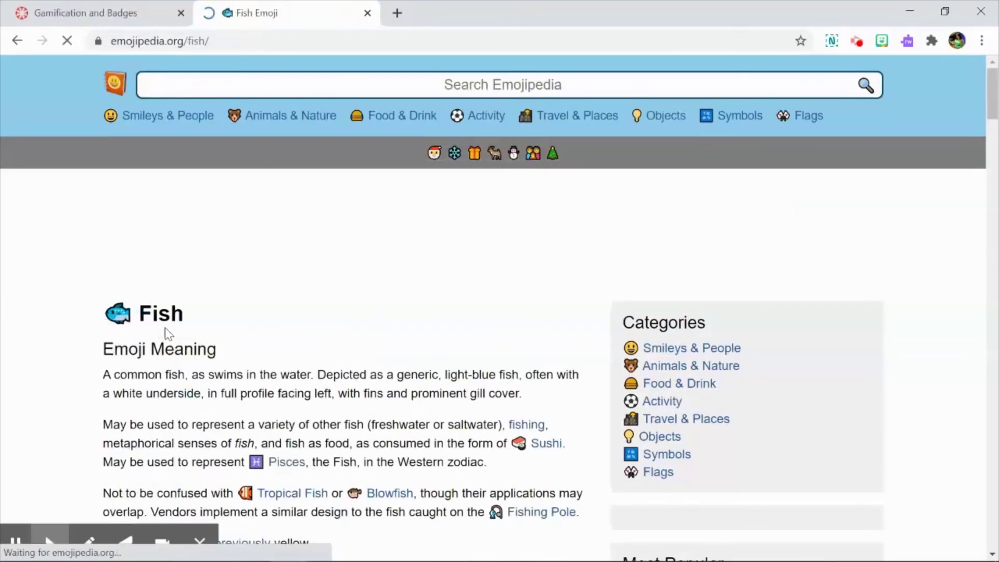
{"action": "scroll", "coordinate": [211, 334], "scroll_direction": "down", "scroll_amount": 4}
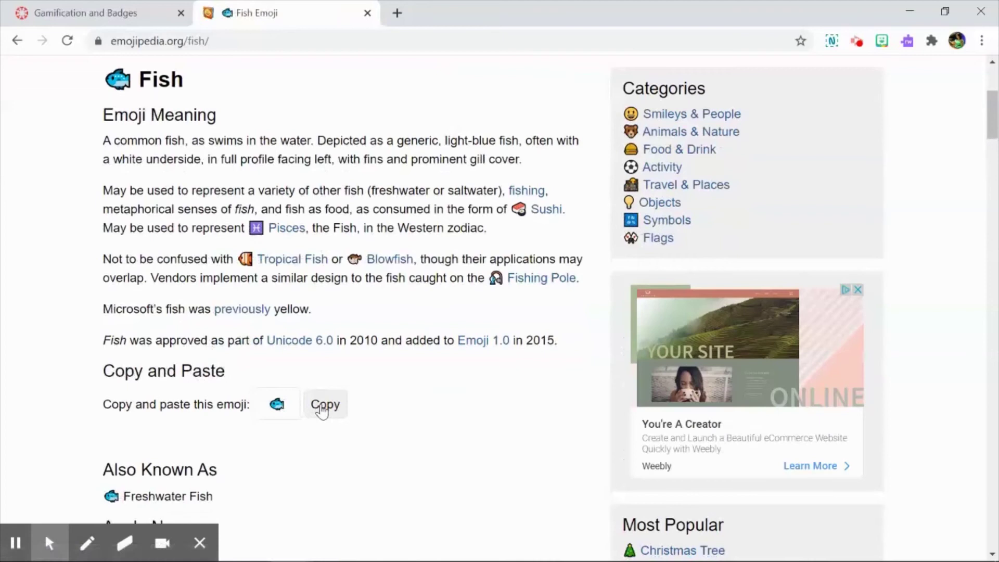
{"action": "left_click", "coordinate": [24, 506]}
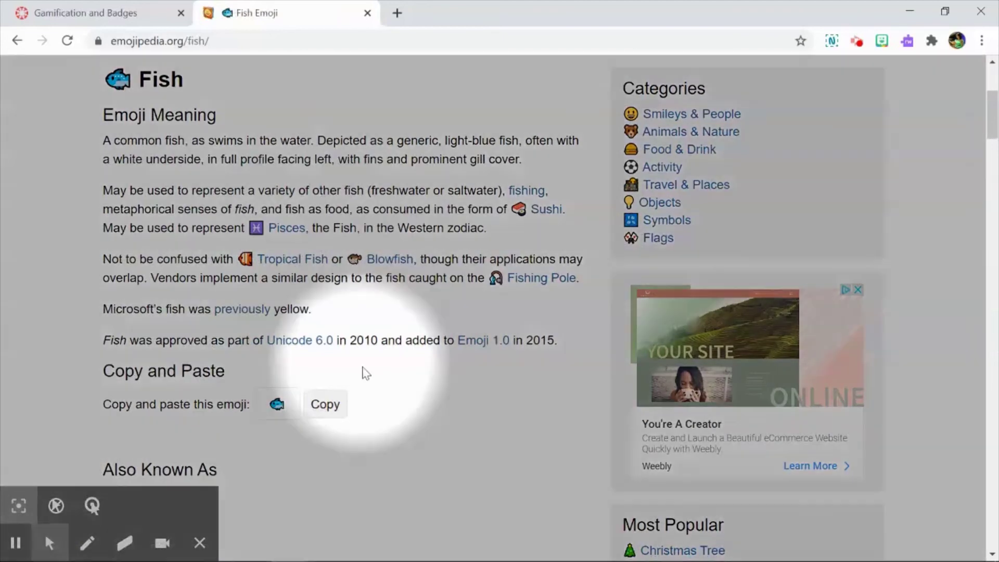
{"action": "left_click", "coordinate": [323, 405]}
{"action": "left_click", "coordinate": [86, 12]}
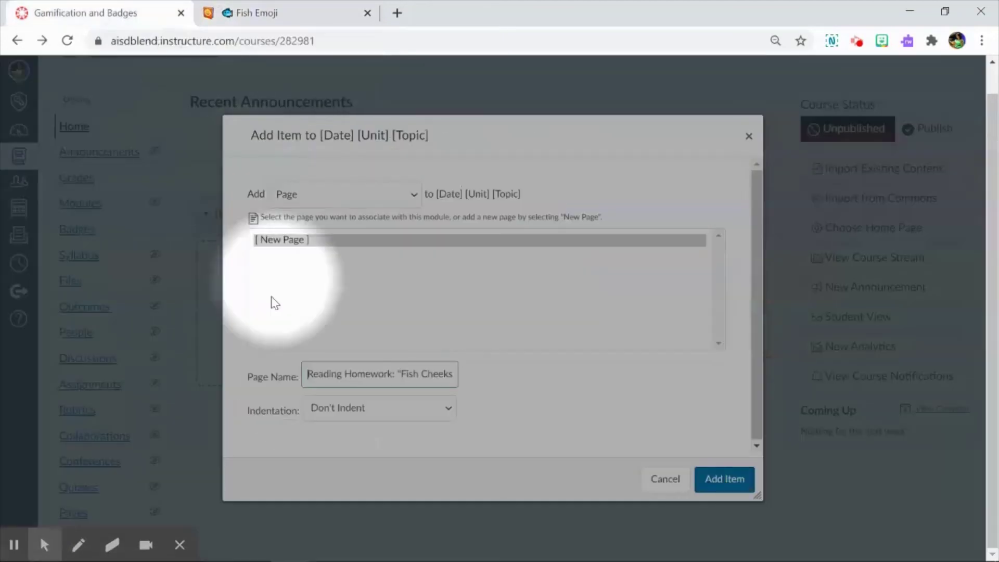
Paste the fish emoji before the page name and move it to the end, after "Amy Tan".
{"action": "right_click", "coordinate": [310, 381]}
{"action": "left_click", "coordinate": [347, 229]}
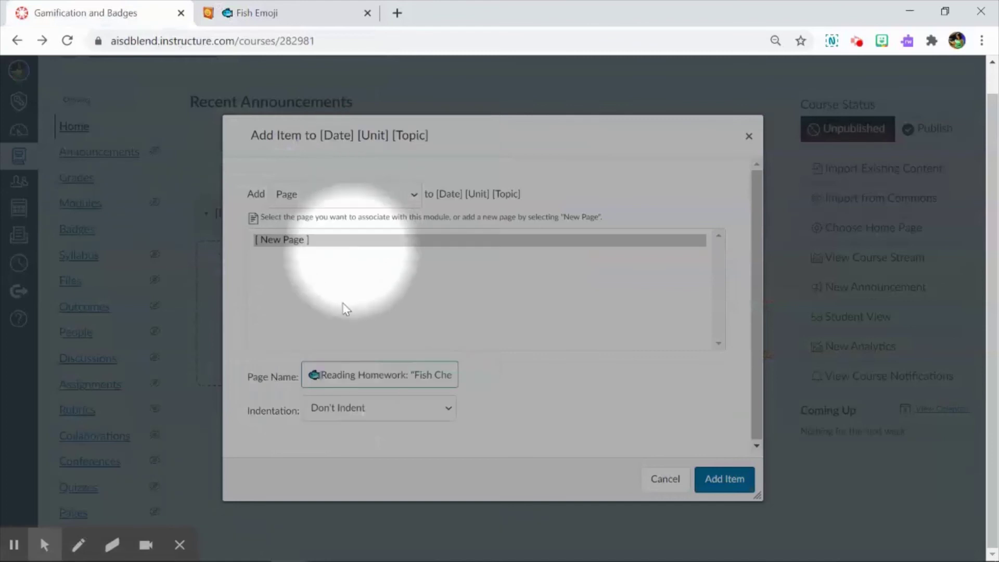
{"action": "double_click", "coordinate": [312, 374]}
{"action": "key", "text": "ctrl+x"}
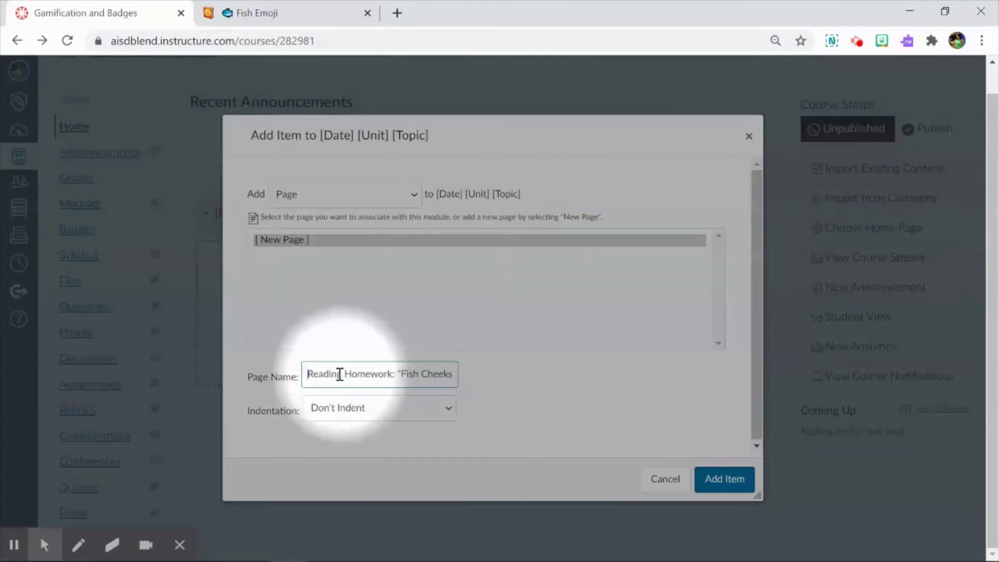
{"action": "key", "text": "ctrl+a"}
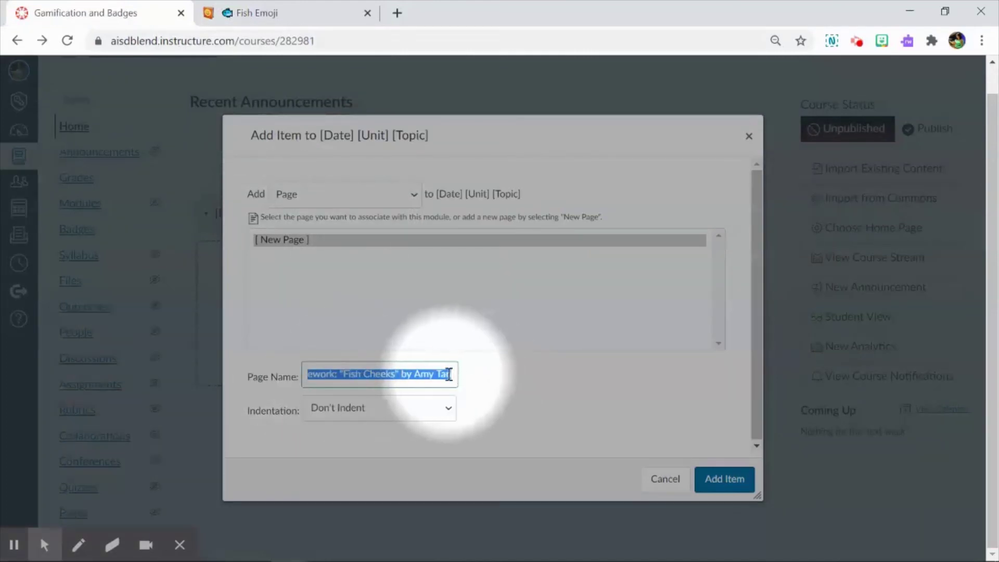
{"action": "key", "text": "ctrl+v"}
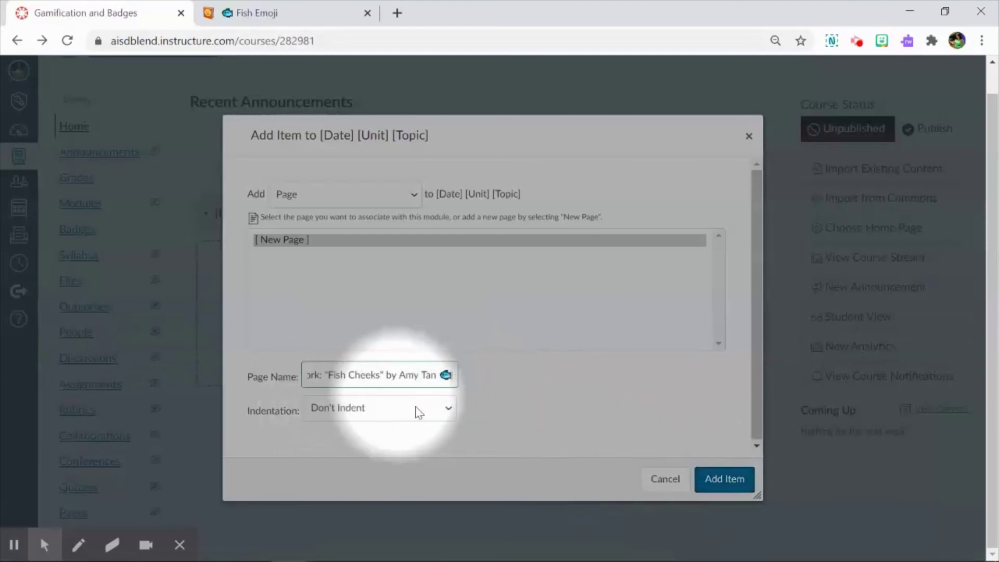
Indent the new page item by 3 levels and add it to the "[Date] [Unit] [Topic]" module.
{"action": "left_click", "coordinate": [338, 409]}
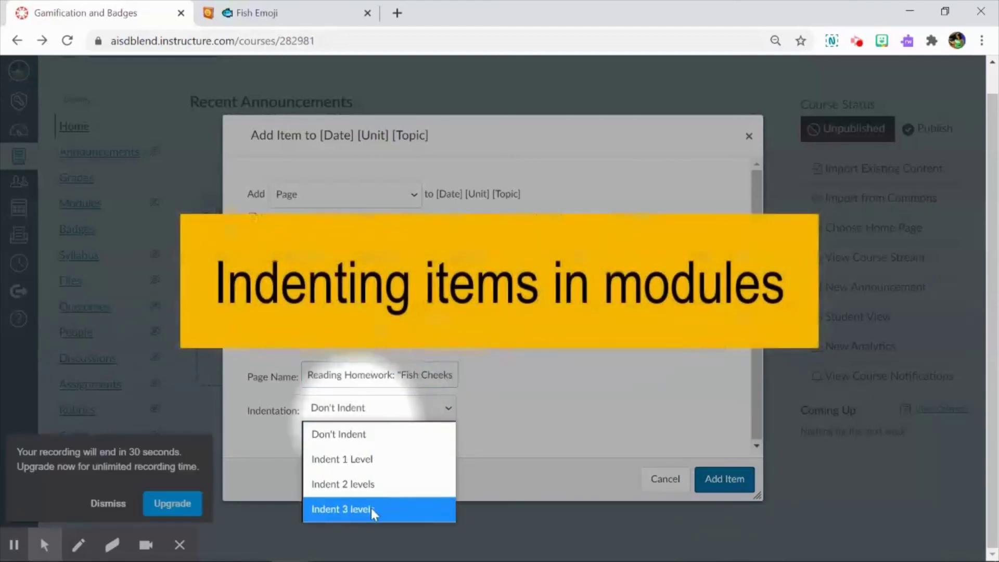
{"action": "left_click", "coordinate": [373, 511]}
{"action": "left_click", "coordinate": [131, 501]}
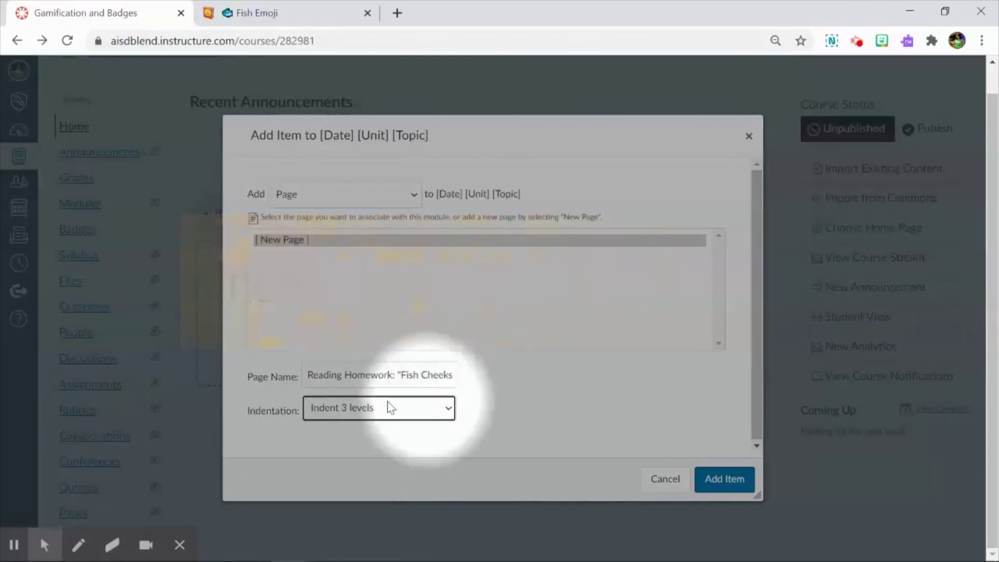
{"action": "left_click", "coordinate": [724, 484]}
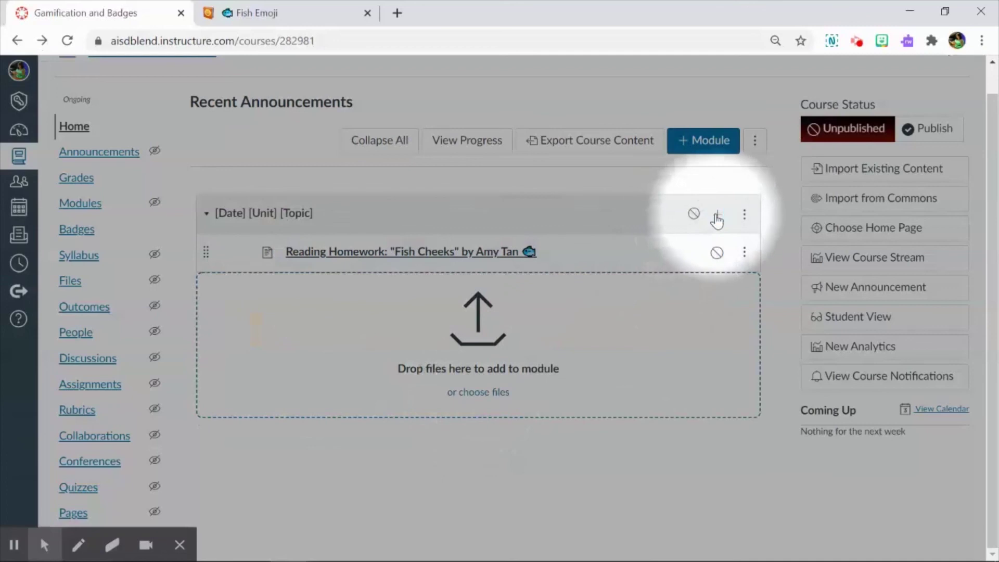
Add a text header HOMEWORK without indentation to the module, above the reading homework page.
{"action": "left_click", "coordinate": [717, 214]}
{"action": "left_click", "coordinate": [338, 194]}
{"action": "left_click", "coordinate": [296, 343]}
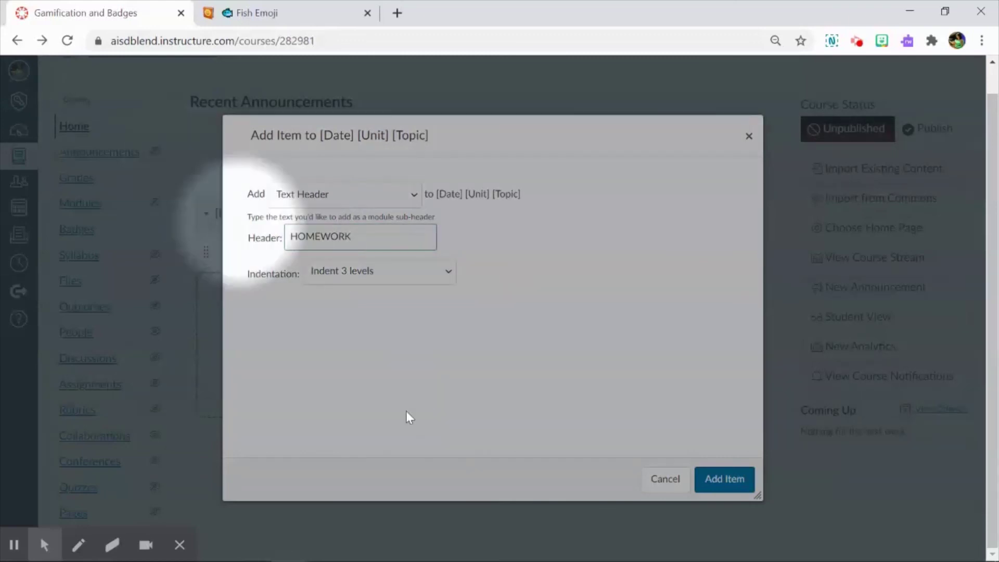
{"action": "left_click", "coordinate": [343, 271]}
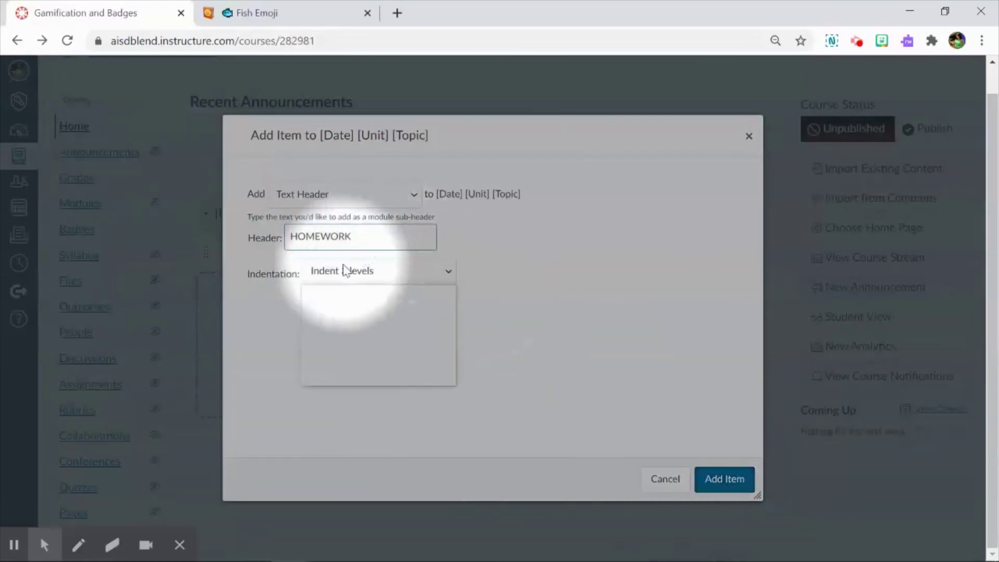
{"action": "left_click", "coordinate": [345, 299]}
{"action": "left_click", "coordinate": [708, 477]}
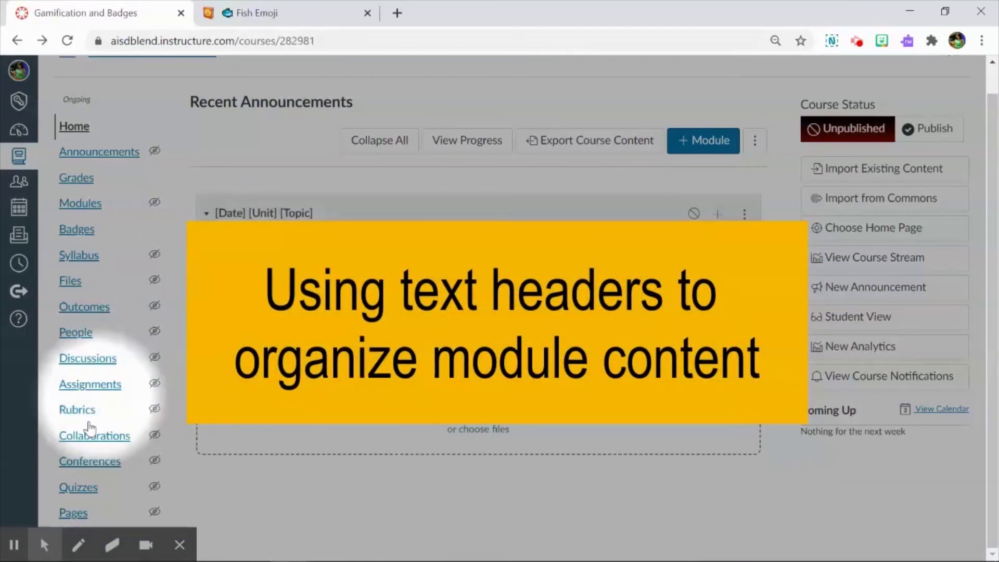
{"action": "mouse_move", "coordinate": [44, 545]}
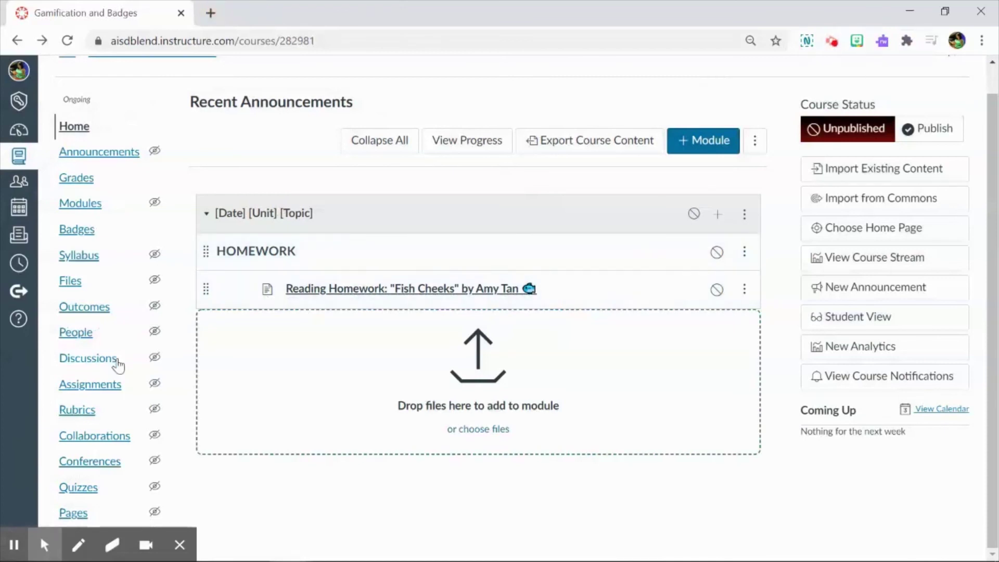
{"action": "left_click", "coordinate": [17, 510]}
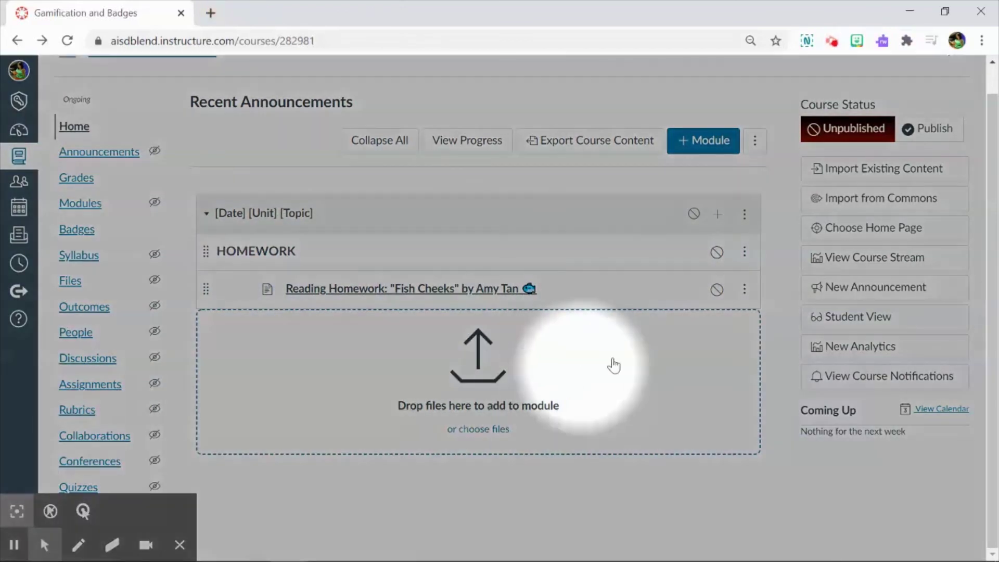
Remove the HOMEWORK text header from the module.
{"action": "left_click", "coordinate": [743, 254]}
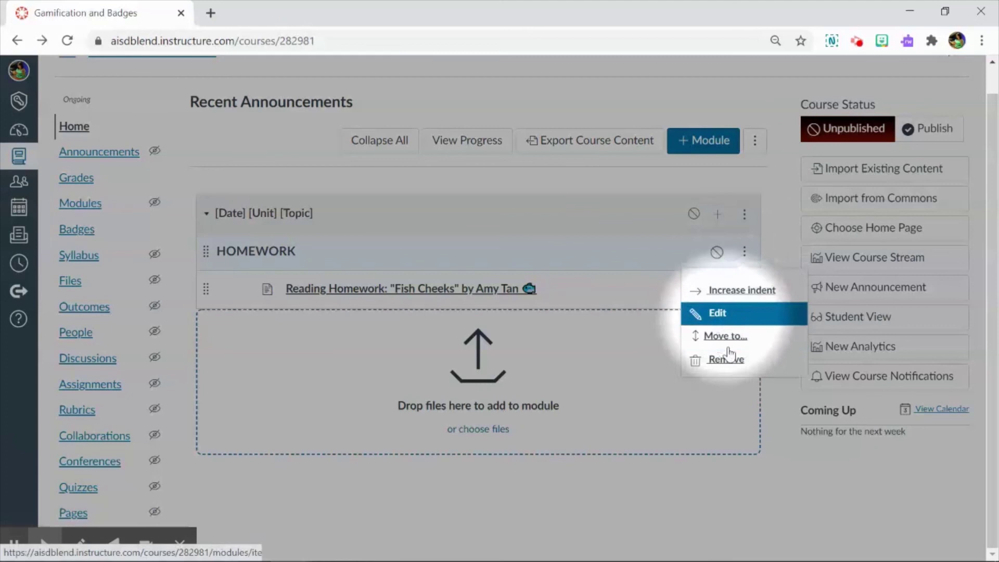
{"action": "left_click", "coordinate": [719, 365]}
{"action": "left_click", "coordinate": [575, 128]}
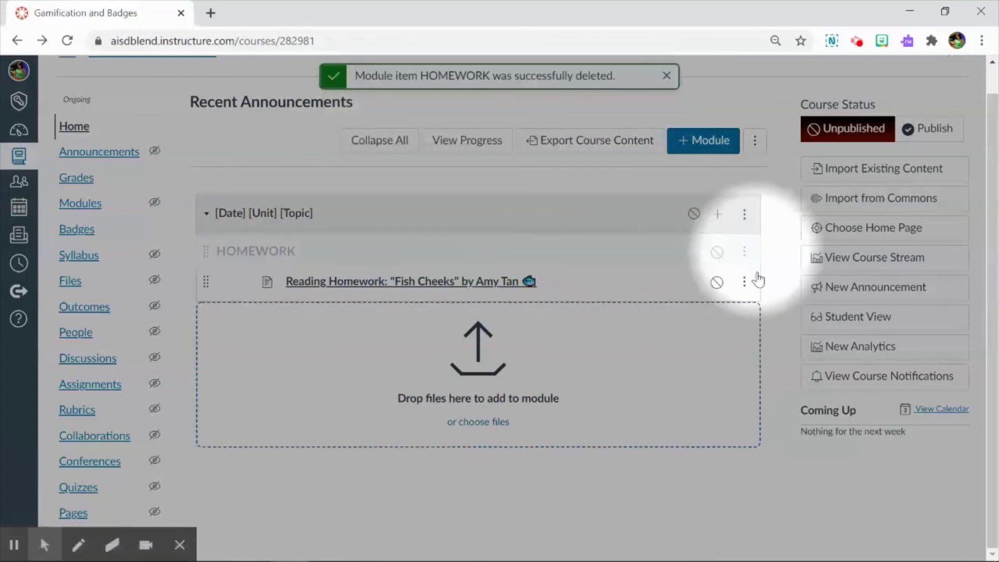
Decrease the indent of the "Fish Cheeks" reading homework page until it is no longer indented.
{"action": "left_click", "coordinate": [744, 252]}
{"action": "left_click", "coordinate": [730, 297]}
{"action": "left_click", "coordinate": [744, 252]}
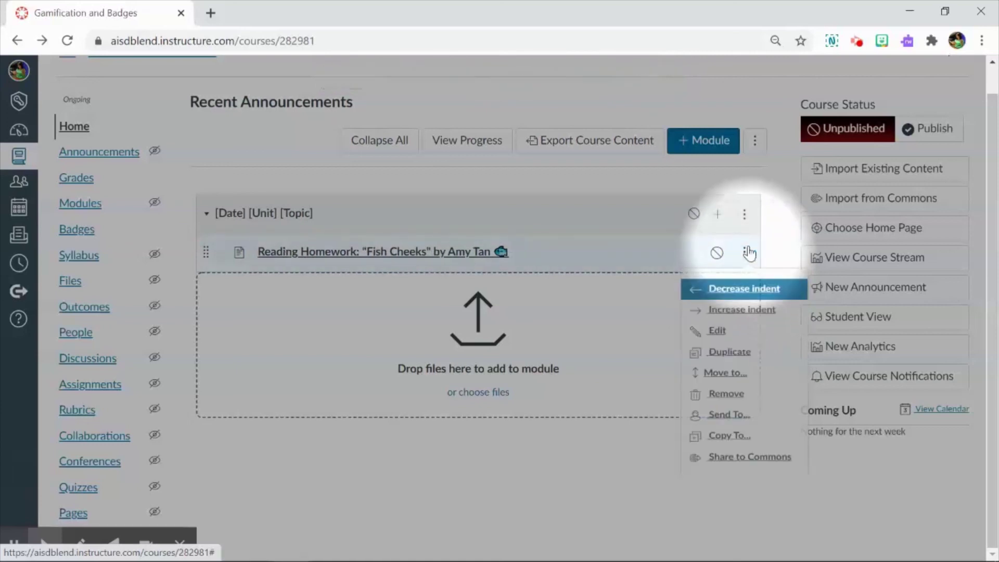
{"action": "left_click", "coordinate": [739, 290]}
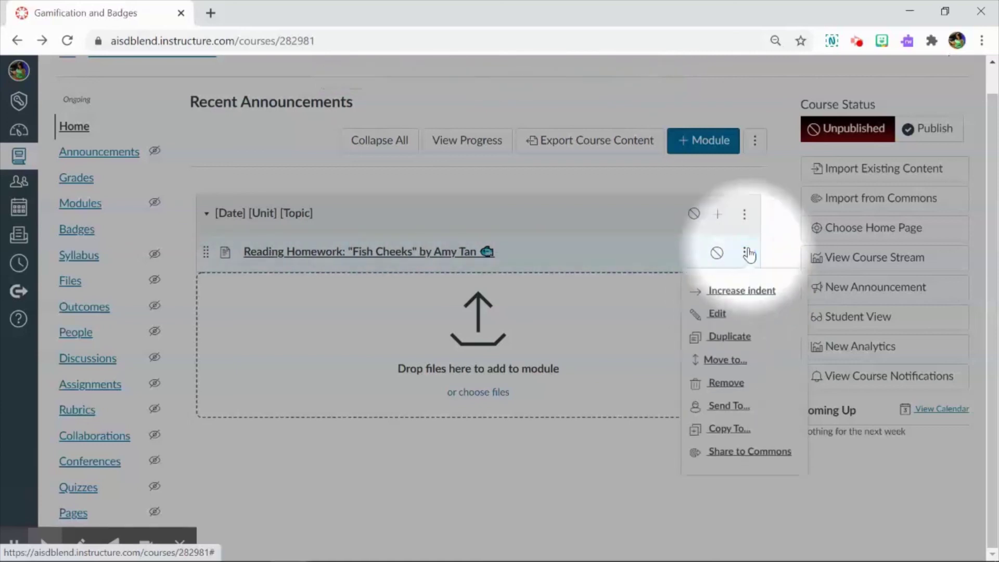
Edit the reading homework page's item details and choose Don't Indent for its indentation.
{"action": "left_click", "coordinate": [718, 314]}
{"action": "left_click", "coordinate": [468, 329]}
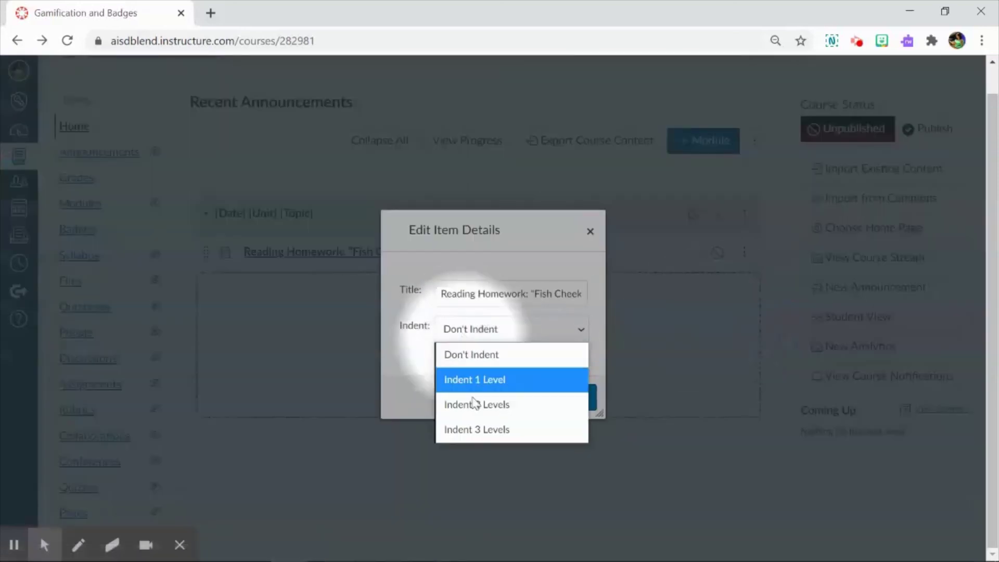
{"action": "left_click", "coordinate": [458, 358]}
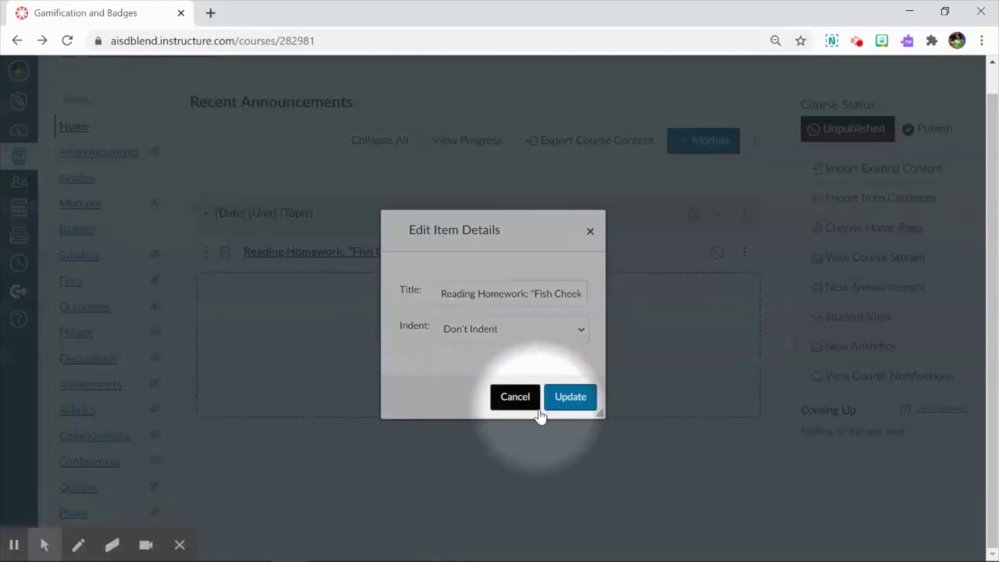